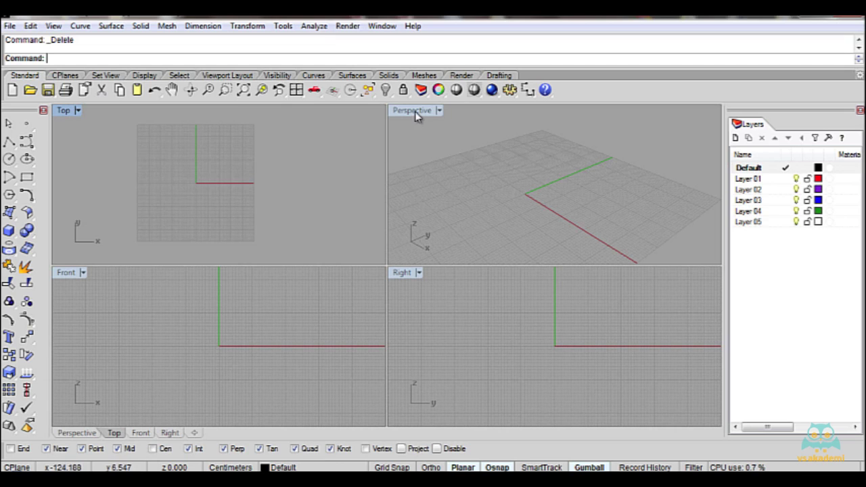
- Draw a box in the perspective view with its first corner at the origin, about 20 by 20 cm at the base and 21 cm high
click(415, 111)
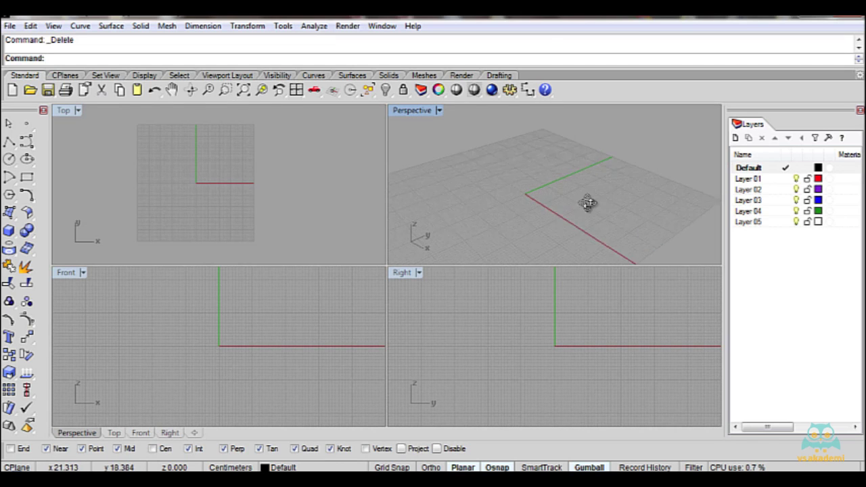
right_drag(588, 203, 557, 207)
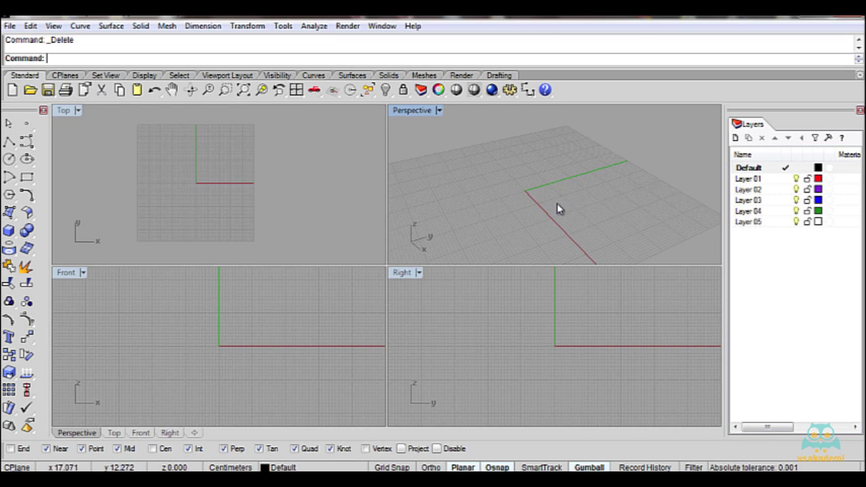
click(9, 231)
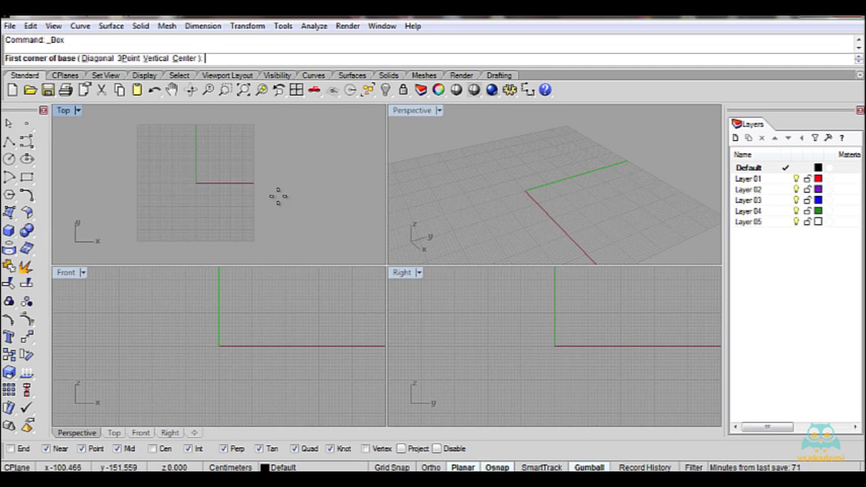
click(527, 190)
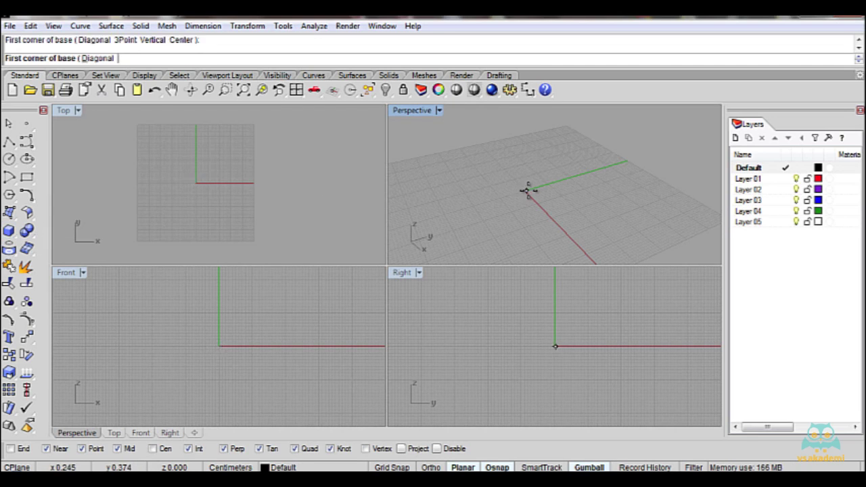
click(598, 201)
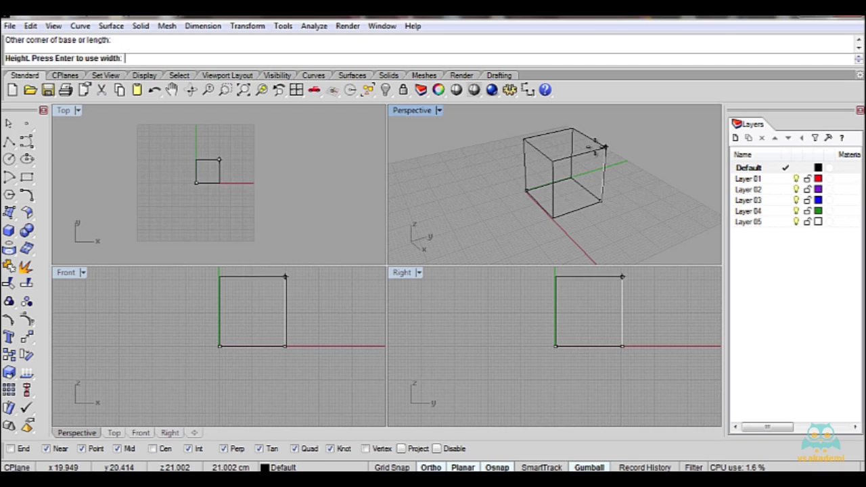
key(Return)
right_drag(474, 182, 595, 190)
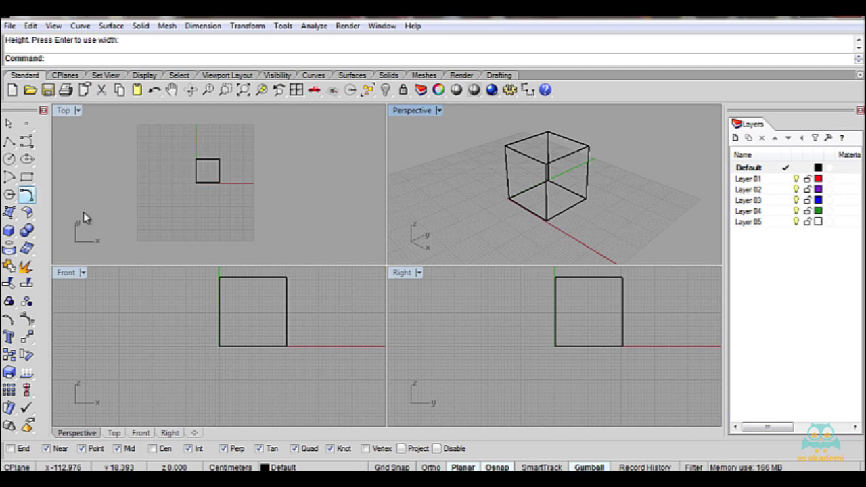
- Start the Scale command and select the box as the object to scale
click(9, 374)
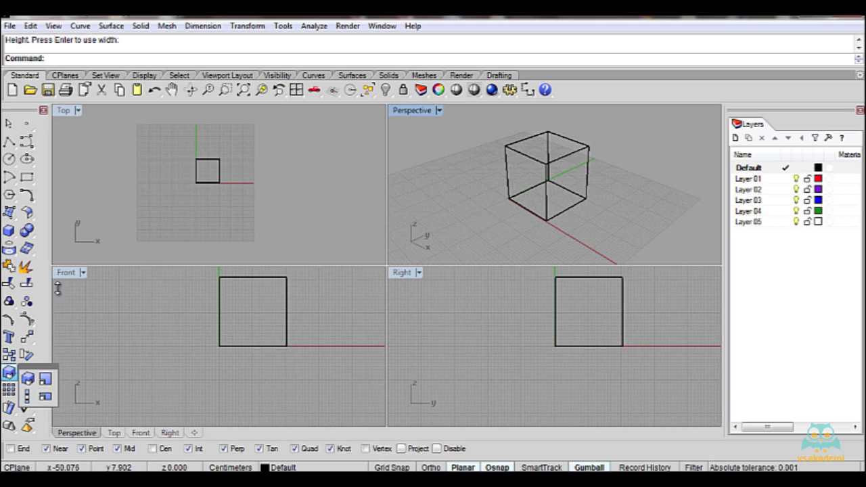
click(112, 183)
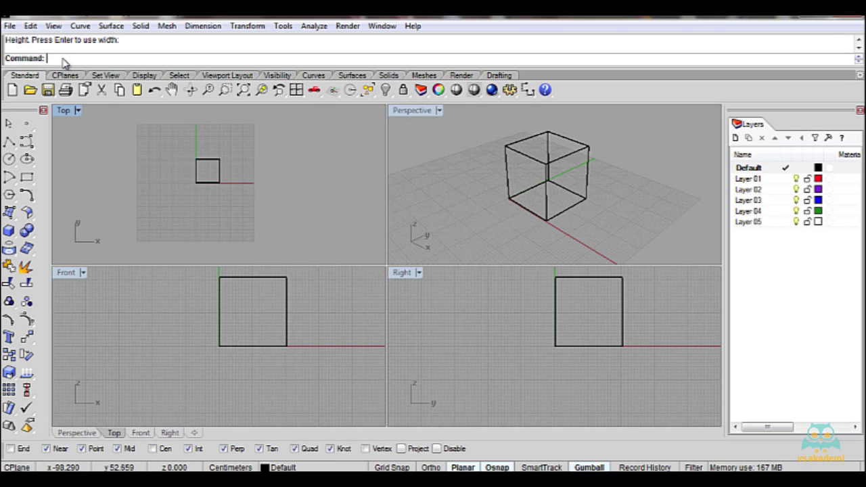
text(Scal)
key(Down)
key(Down)
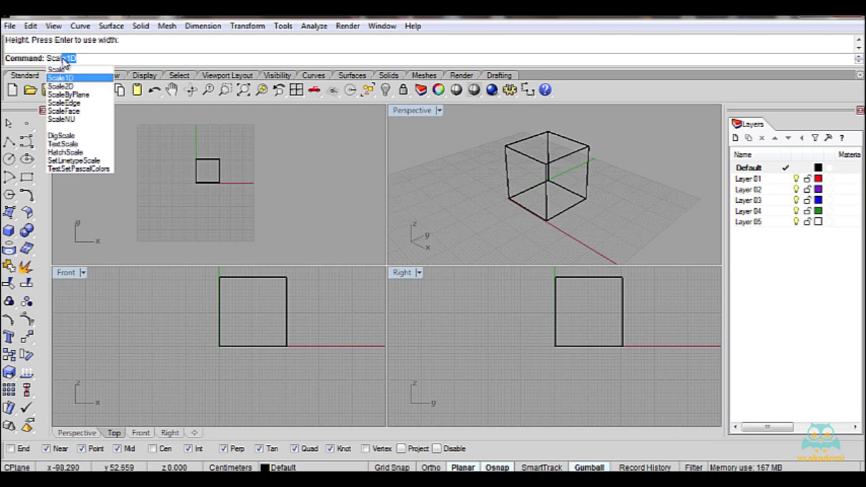
key(Up)
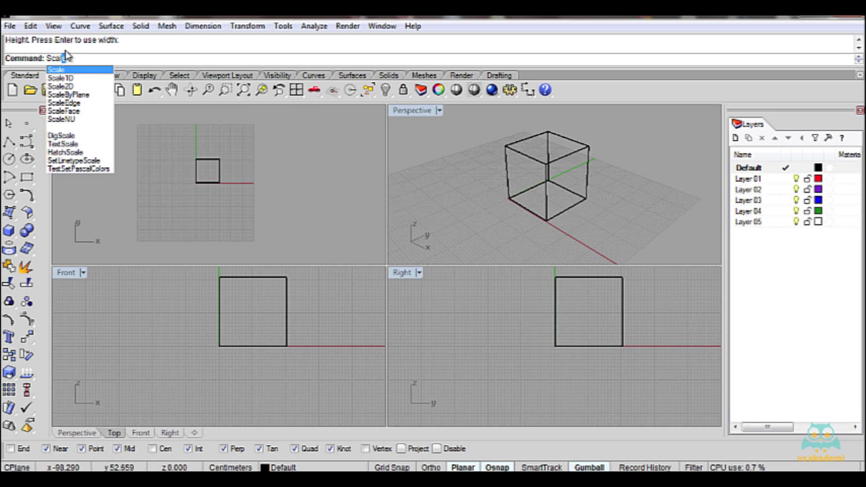
click(74, 70)
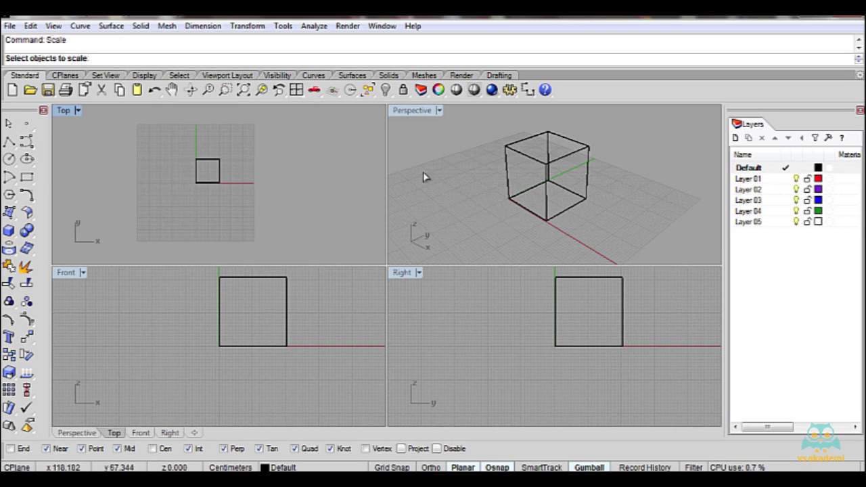
right_drag(501, 213, 549, 223)
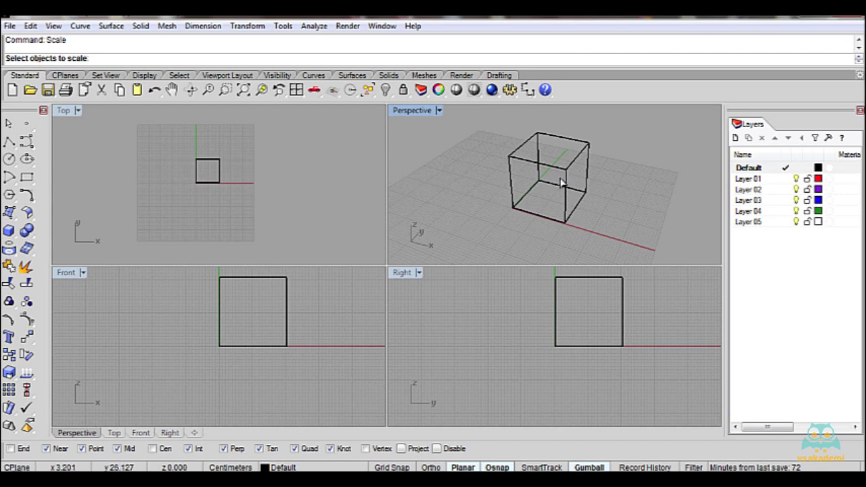
right_drag(553, 200, 540, 214)
click(546, 219)
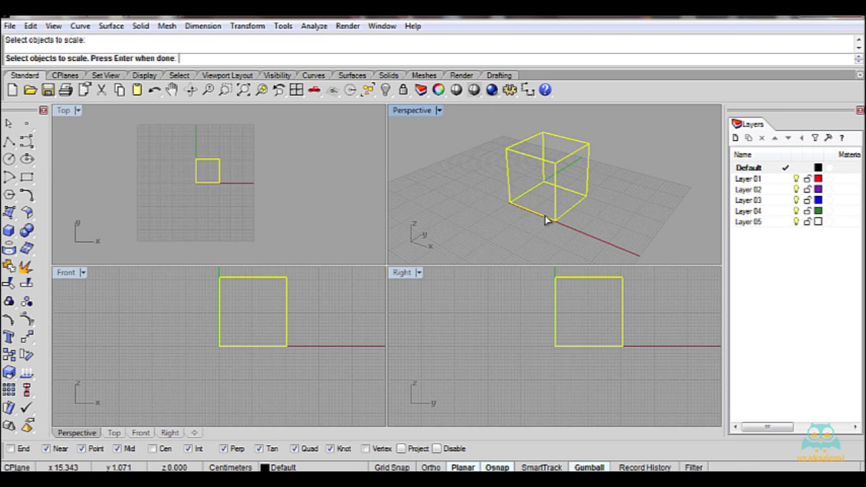
key(Return)
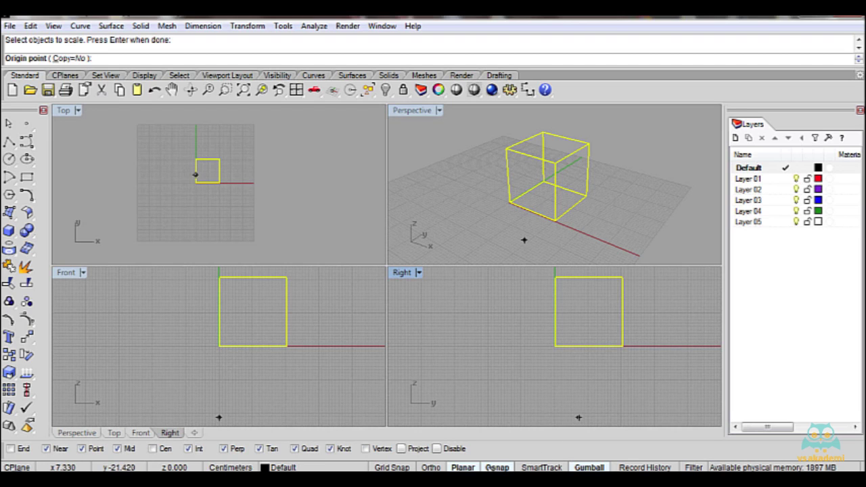
- Scale the box from its corner at the origin, using the diagonally opposite base corner as first reference and 10 as the second reference
click(509, 202)
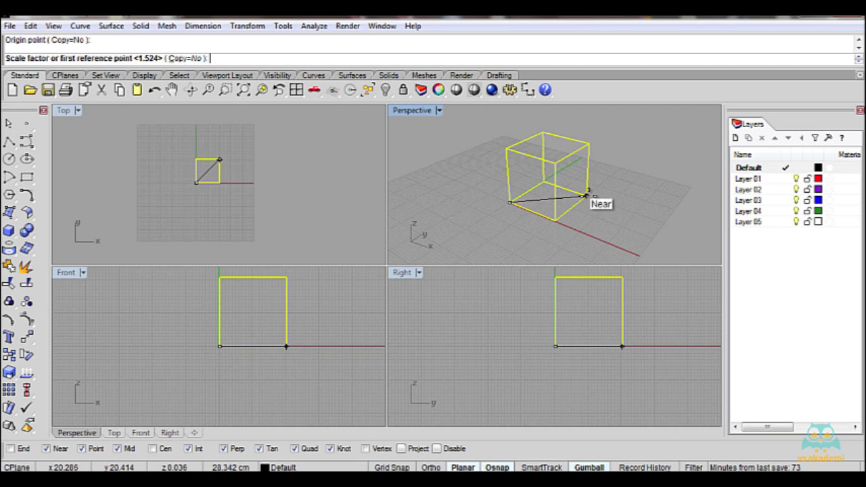
right_drag(585, 196, 556, 196)
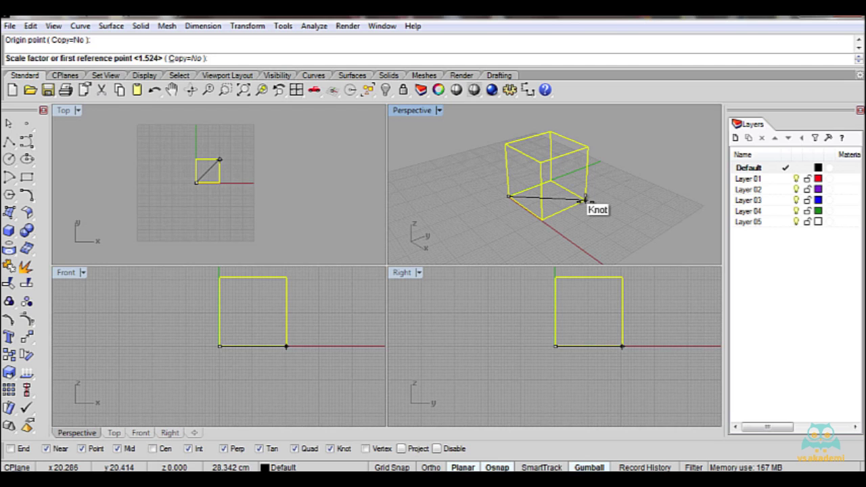
click(586, 199)
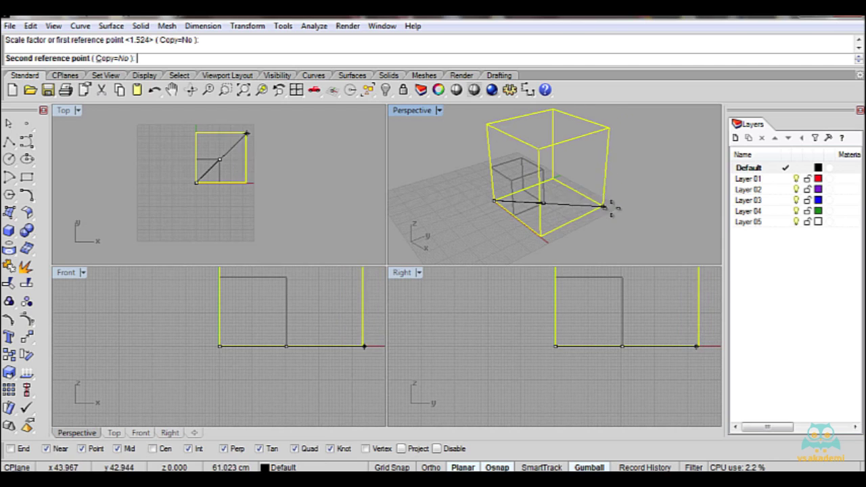
scroll(621, 195, down, 4)
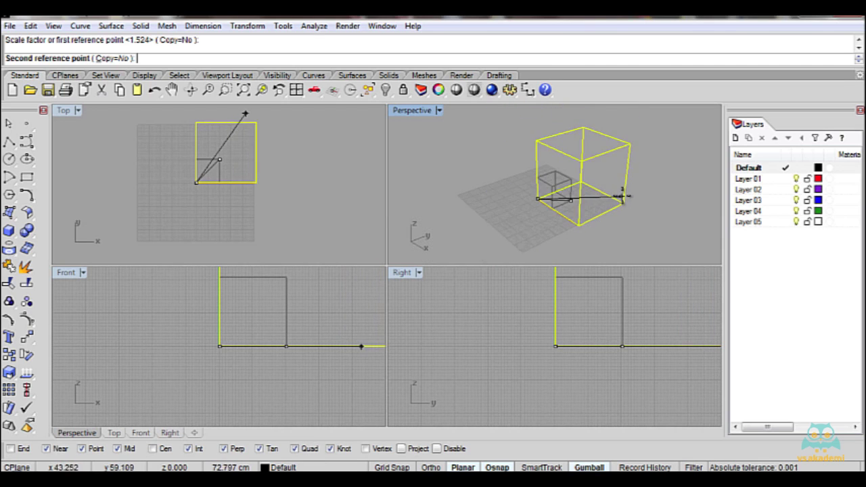
shift+right_drag(640, 203, 574, 204)
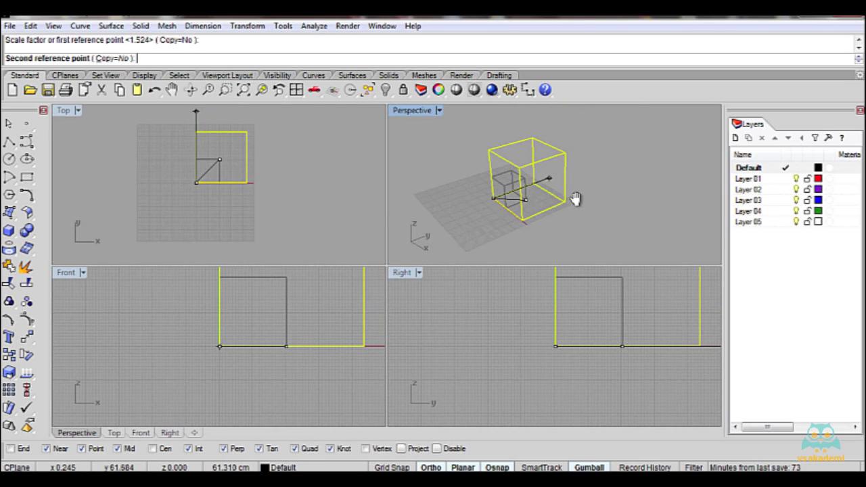
right_drag(582, 205, 554, 205)
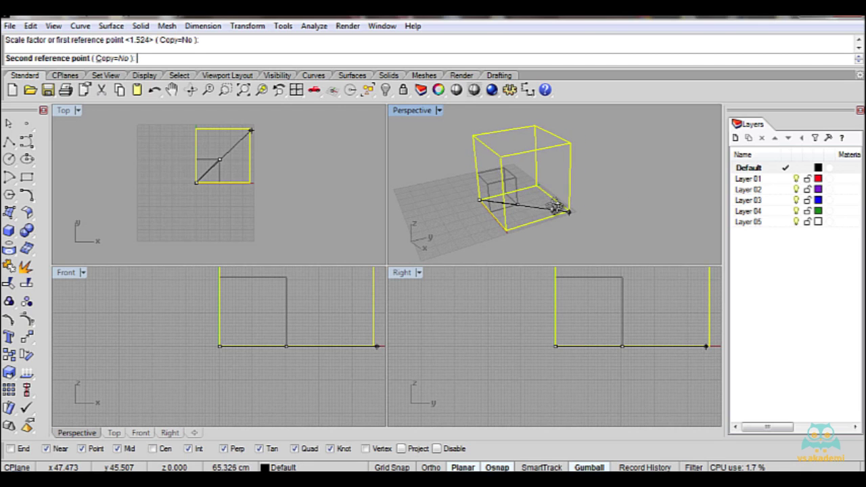
scroll(562, 203, down, 3)
scroll(559, 208, up, 1)
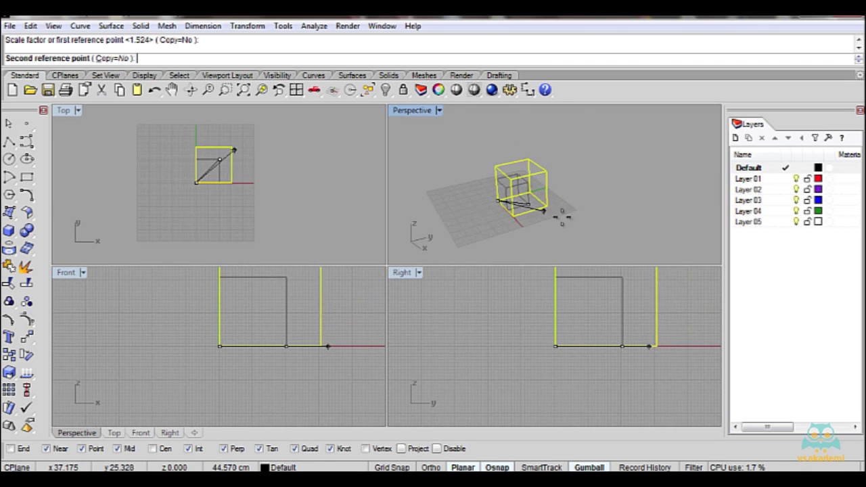
right_drag(532, 215, 563, 209)
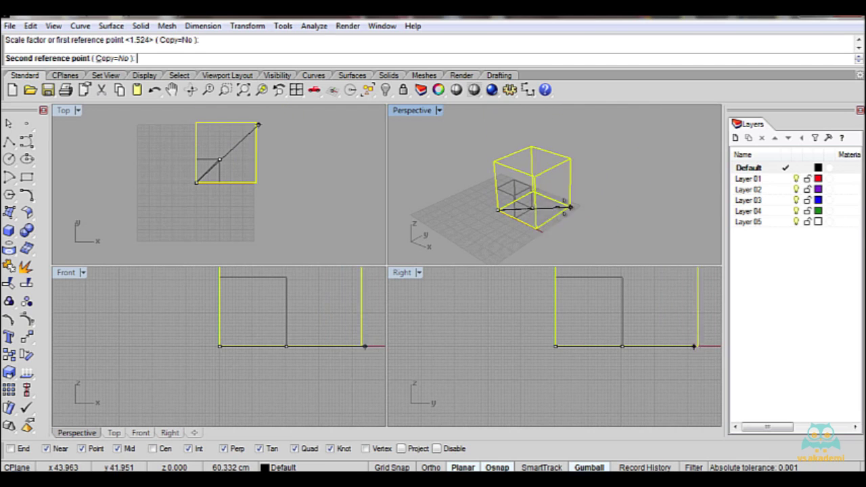
right_drag(570, 207, 617, 199)
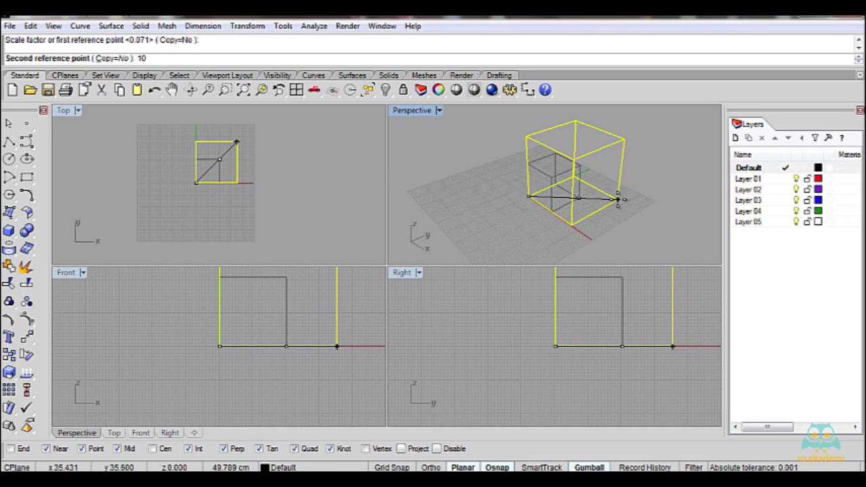
key(Return)
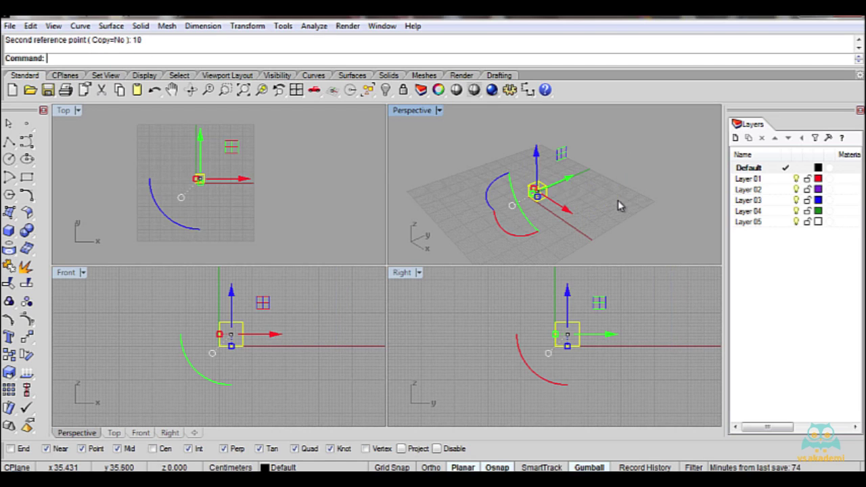
right_drag(512, 217, 566, 223)
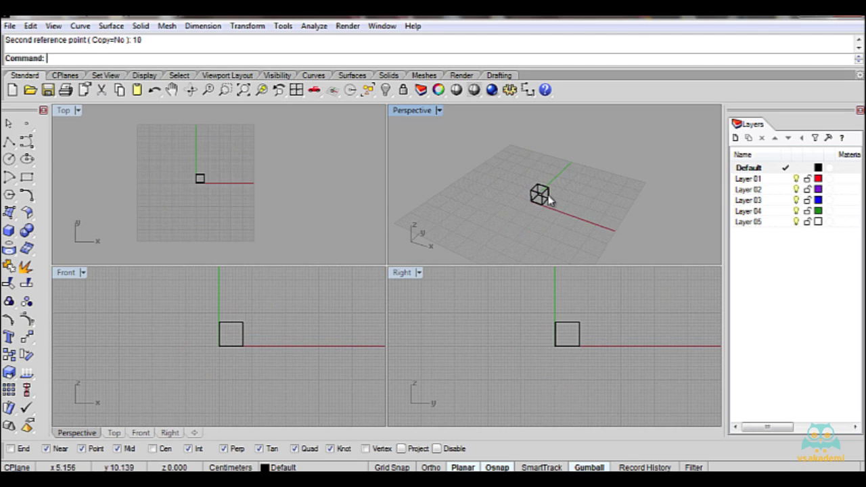
mouse_move(537, 196)
right_down()
mouse_move(525, 213)
mouse_move(505, 211)
mouse_move(500, 246)
mouse_move(496, 221)
mouse_move(633, 202)
mouse_move(553, 199)
right_up()
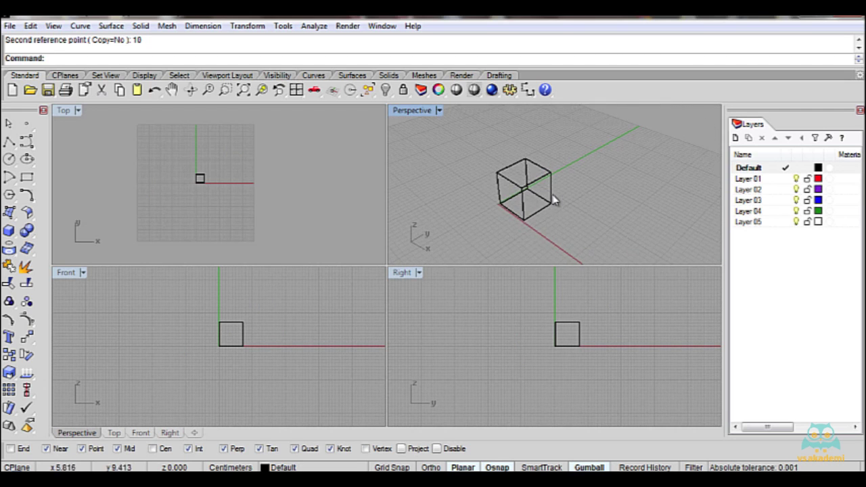
click(550, 194)
click(595, 212)
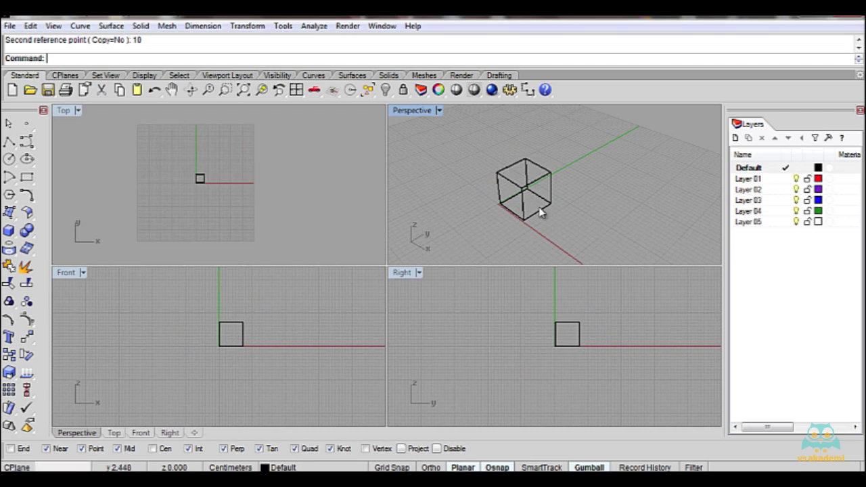
mouse_move(556, 212)
right_down()
mouse_move(541, 210)
mouse_move(597, 209)
mouse_move(555, 217)
right_up()
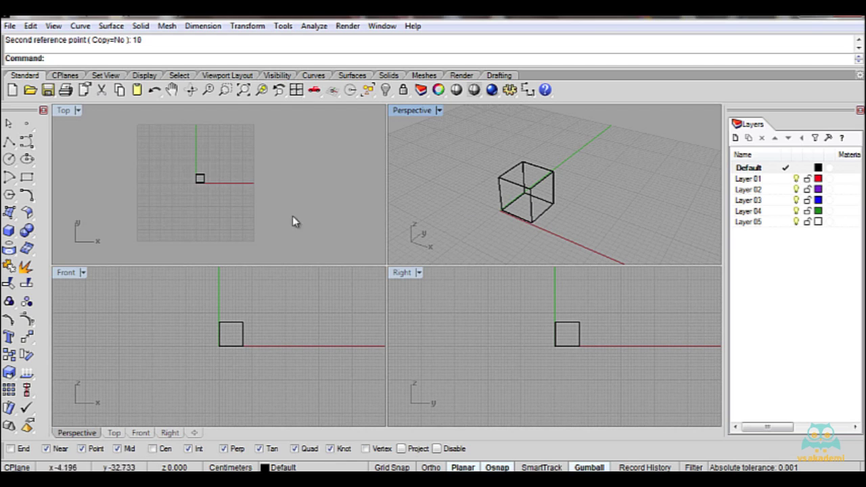
- Start the Scale command on the box with its base corner at the world origin as the origin point
click(9, 373)
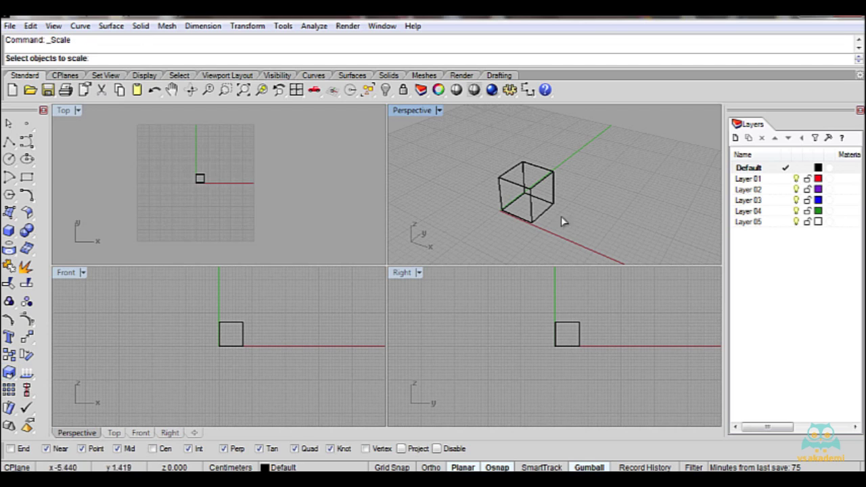
click(527, 222)
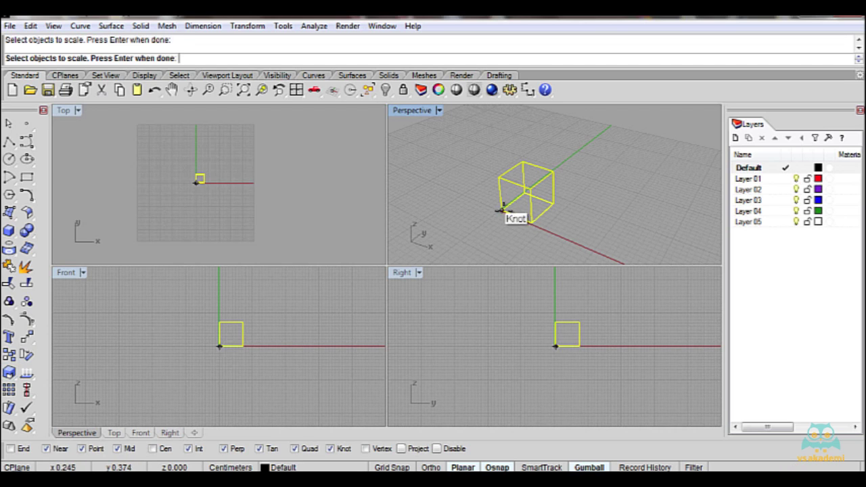
key(Return)
click(501, 210)
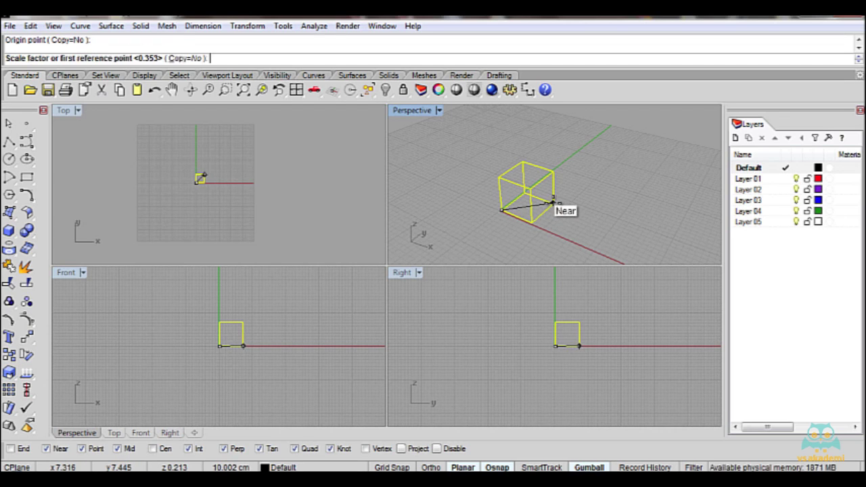
- Scale the box uniformly using the diagonally opposite top corner as first reference and 100 as the second reference
right_drag(553, 202, 516, 203)
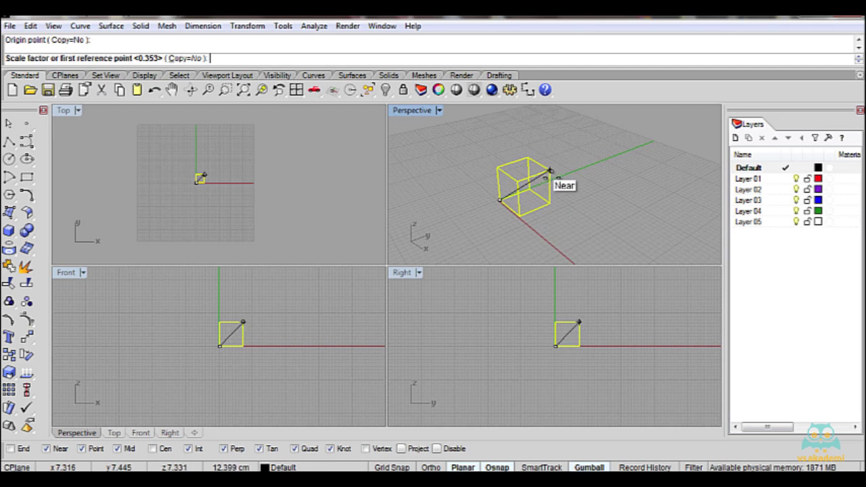
right_drag(570, 184, 589, 160)
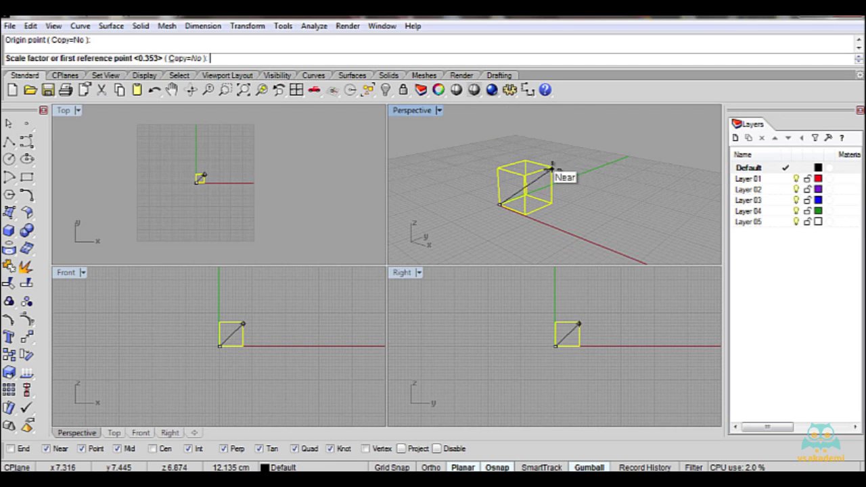
click(550, 164)
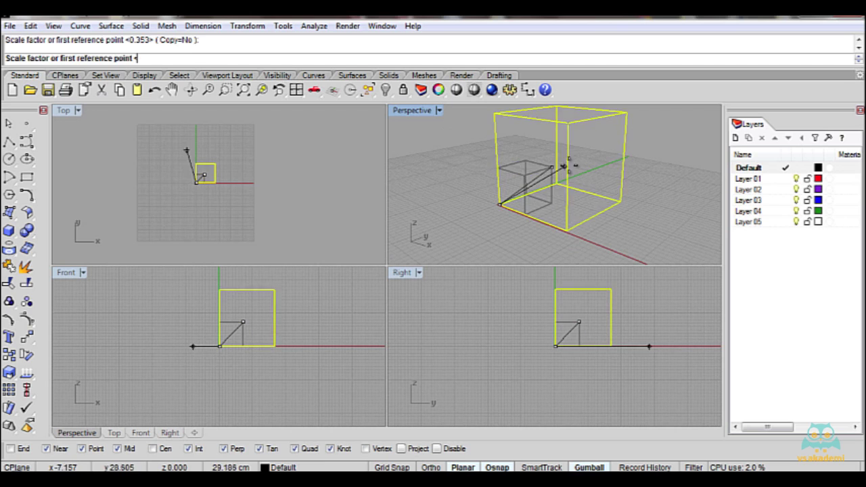
right_drag(595, 176, 651, 170)
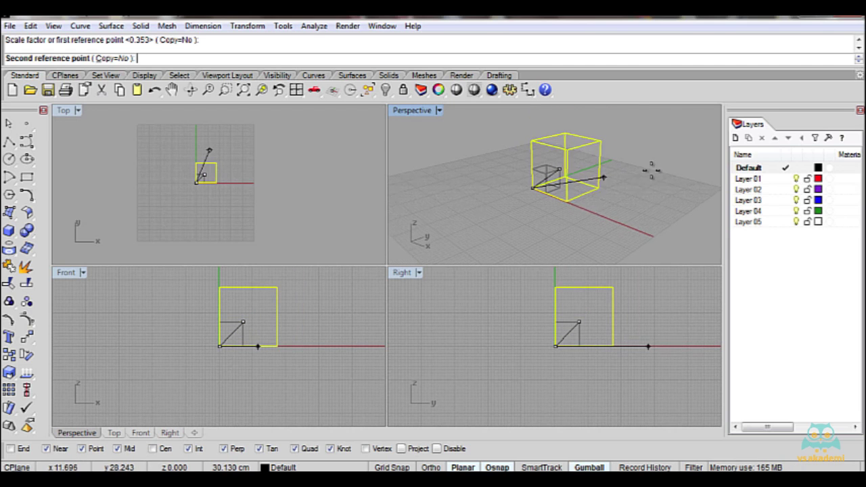
text(100)
key(Return)
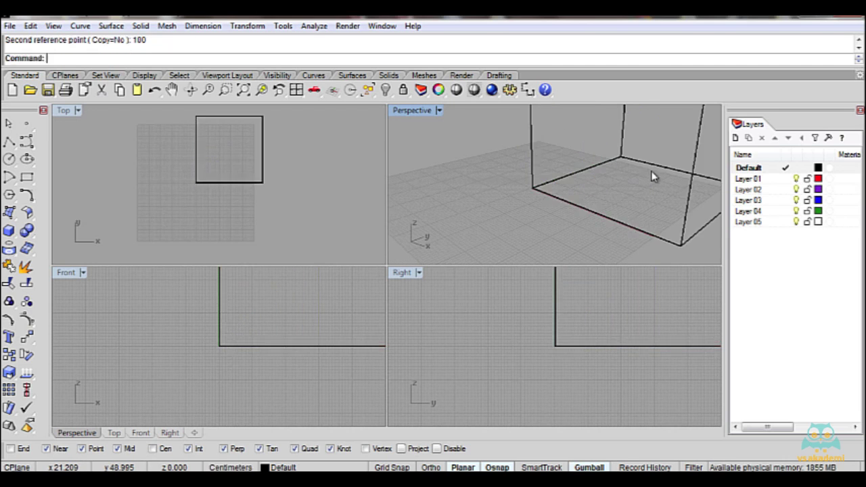
scroll(683, 172, down, 3)
shift+right_drag(690, 170, 581, 180)
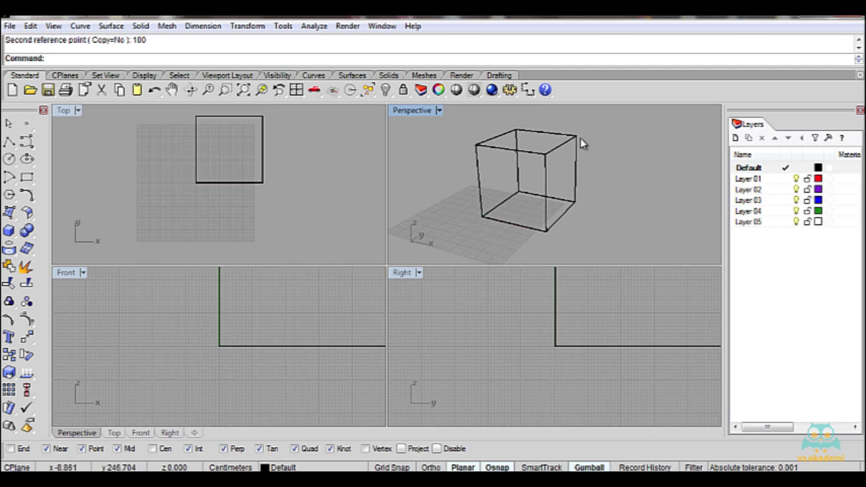
right_drag(568, 160, 506, 188)
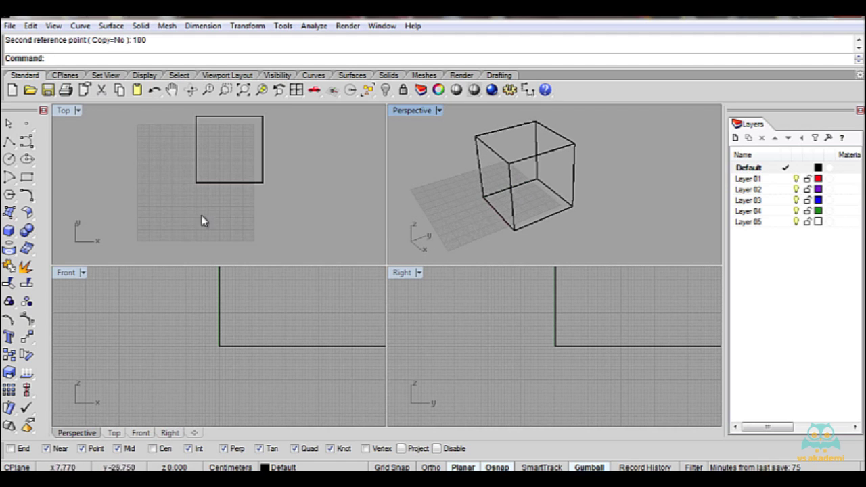
- Start the Scale2D command on the box with the midpoint of its base edge along the Y axis as the origin point
click(10, 372)
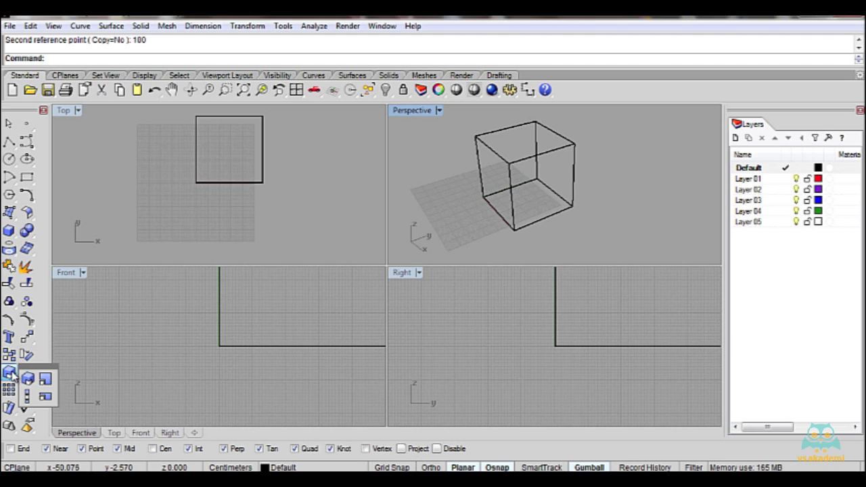
click(46, 380)
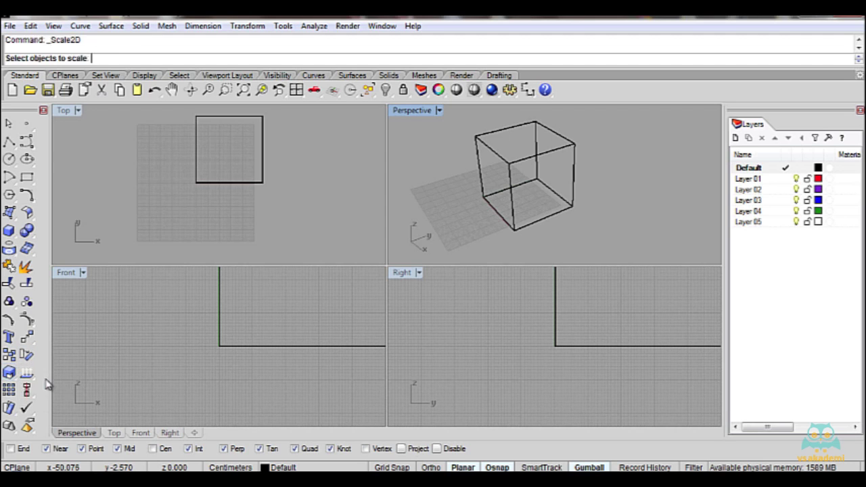
right_drag(501, 216, 545, 214)
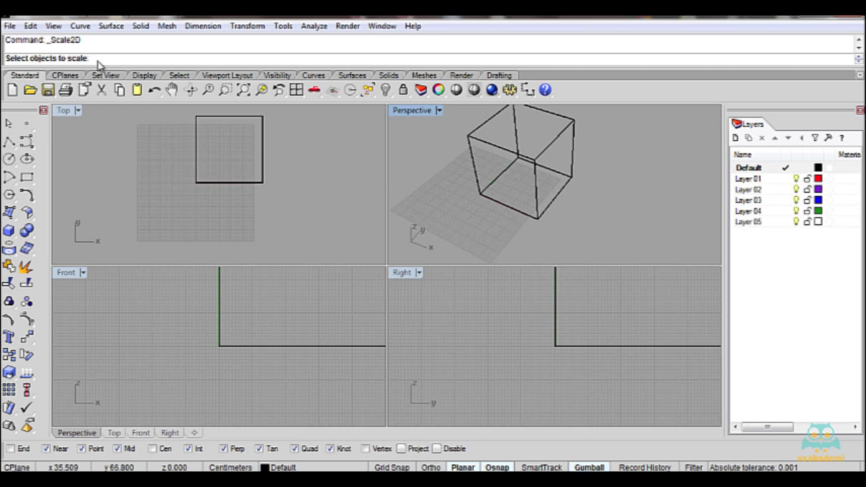
click(524, 212)
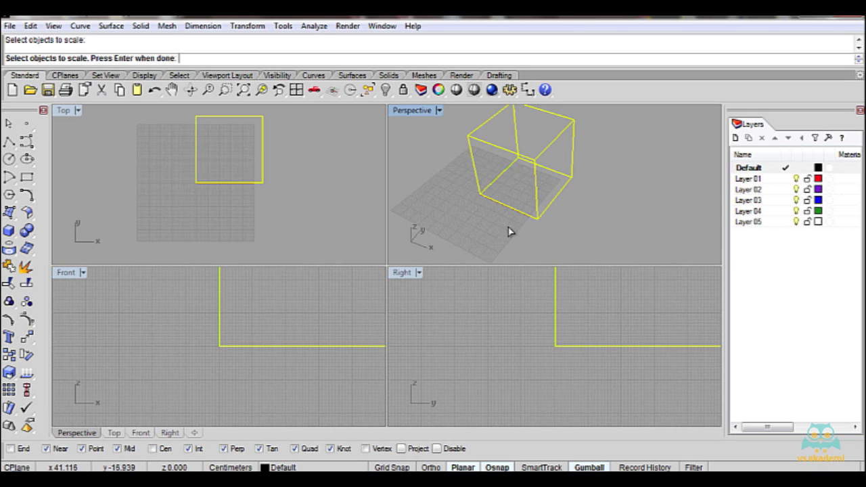
key(Return)
right_drag(504, 226, 495, 219)
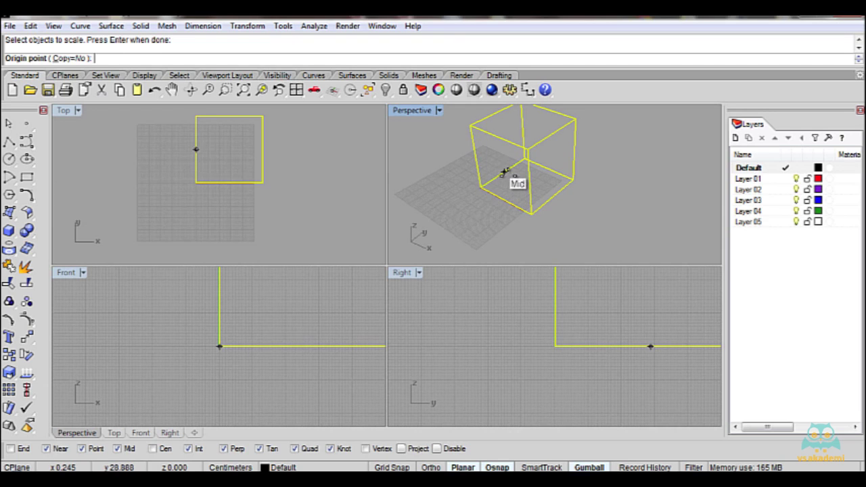
mouse_move(508, 172)
right_down()
mouse_move(464, 187)
mouse_move(518, 177)
mouse_move(504, 174)
right_up()
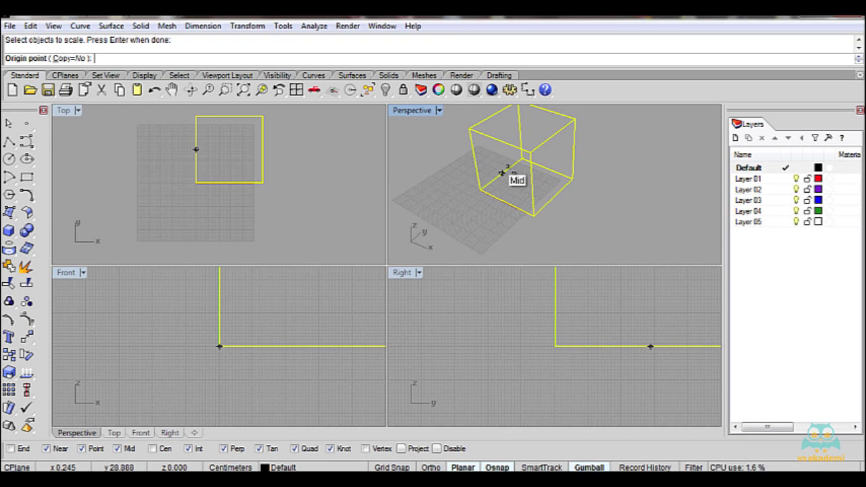
click(502, 173)
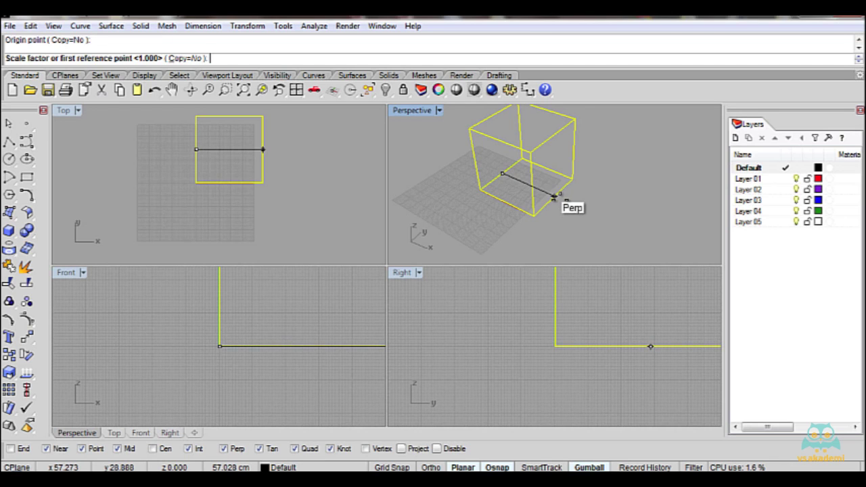
- Scale the box's base in two dimensions to about 187 cm wide, taking the perpendicular point on the opposite base edge as first reference
right_drag(553, 197, 500, 208)
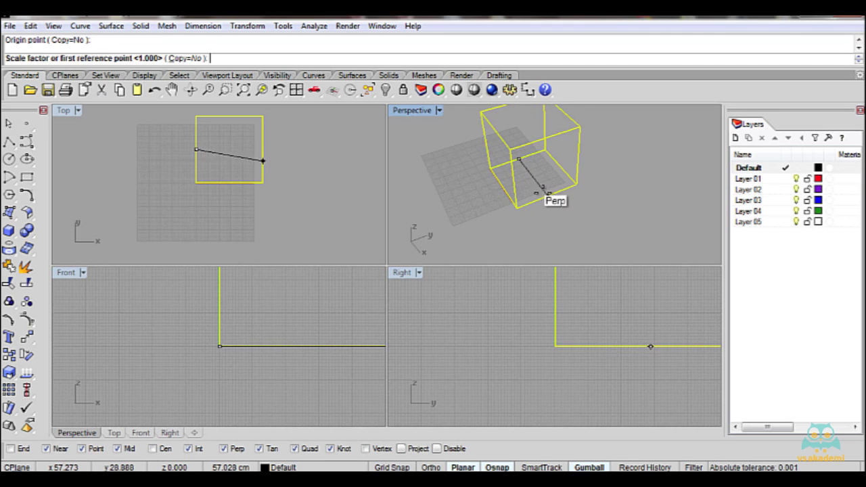
click(546, 194)
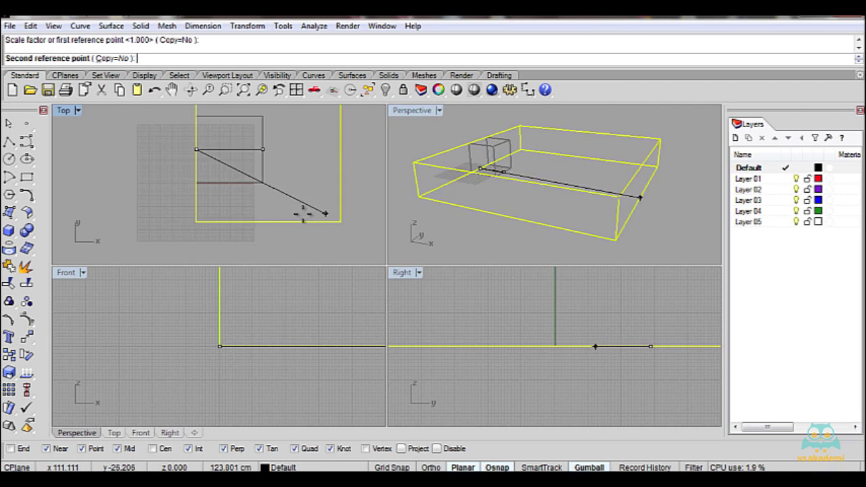
scroll(303, 214, down, 6)
shift+right_drag(328, 230, 219, 206)
key(F8)
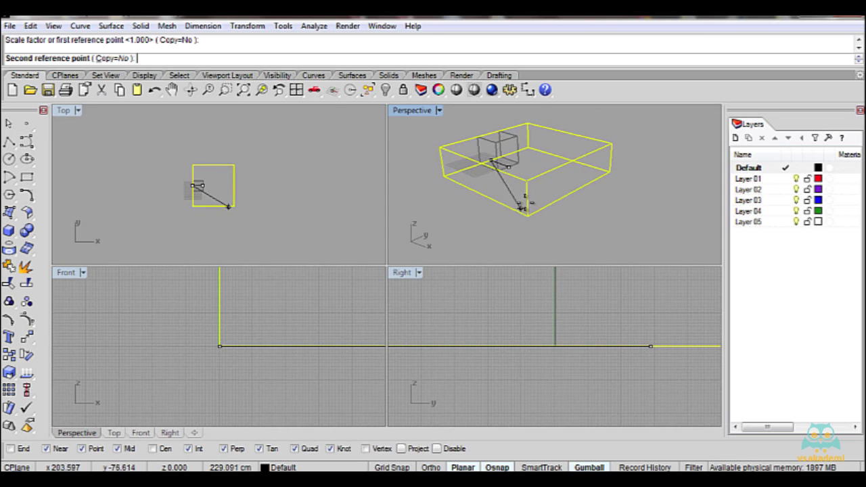
click(553, 190)
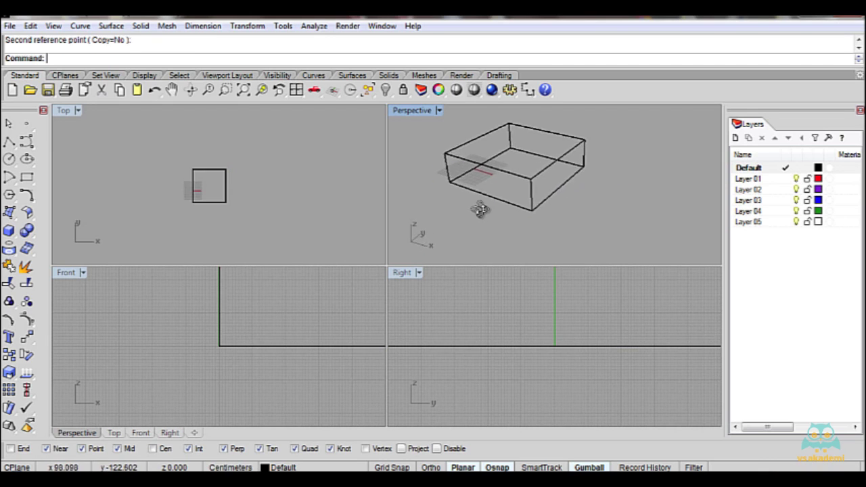
shift+right_drag(480, 210, 530, 188)
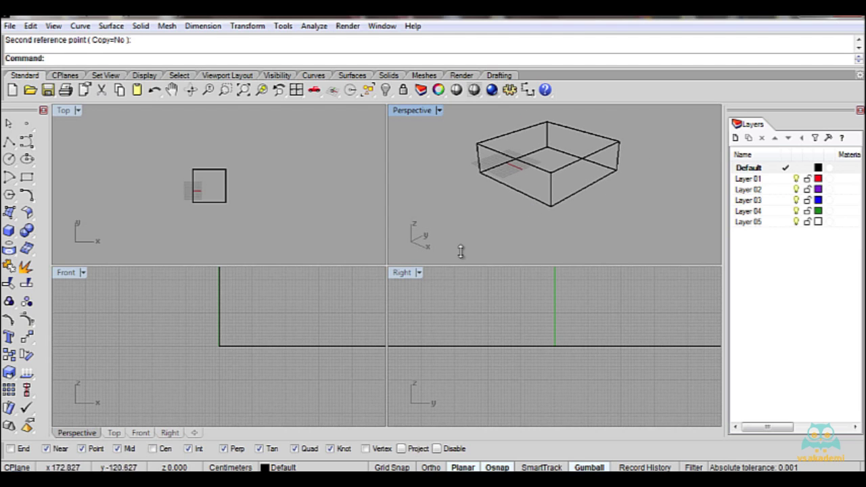
- Start the Scale1D command on the box with the front base corner nearest the construction grid as the origin point
click(8, 373)
click(27, 396)
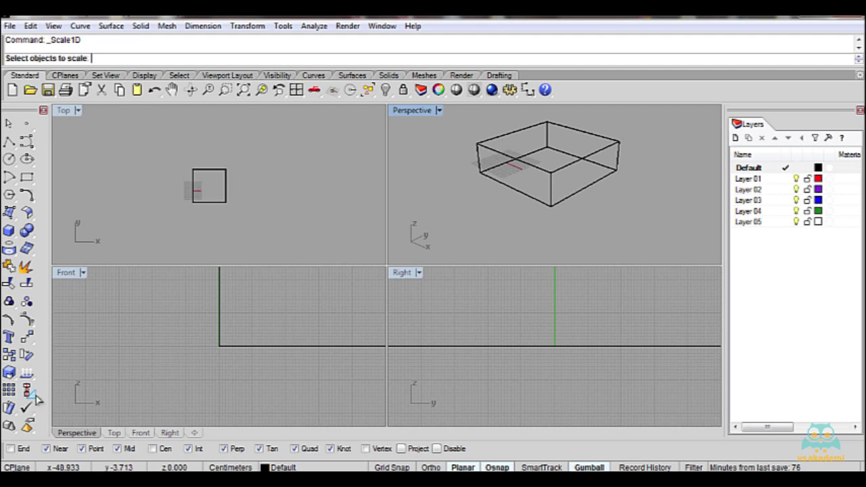
mouse_move(211, 212)
right_down()
mouse_move(253, 213)
mouse_move(199, 203)
right_up()
right_drag(543, 215, 559, 224)
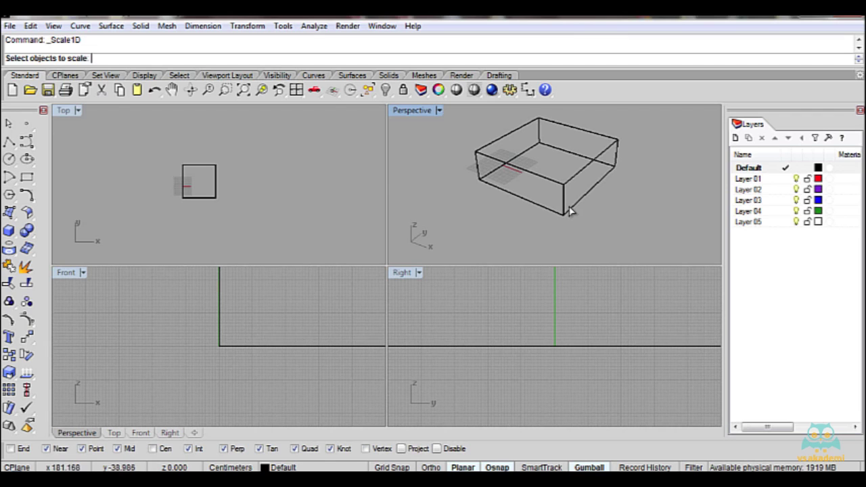
click(570, 211)
key(Return)
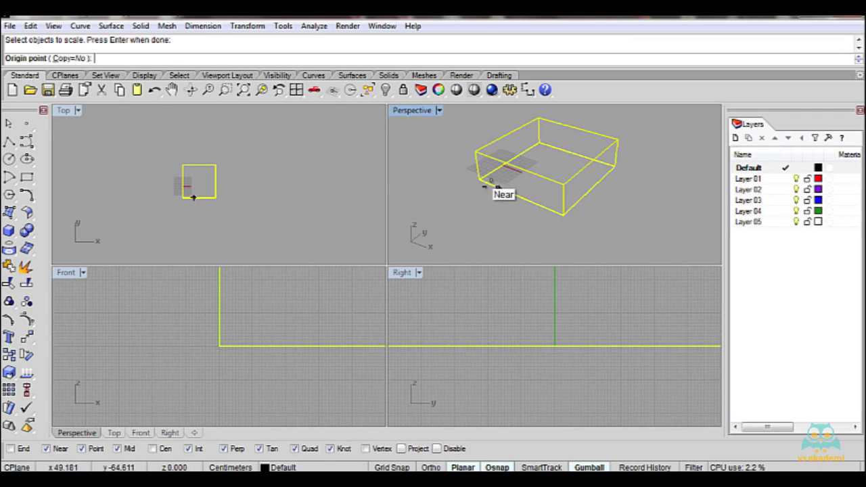
click(479, 179)
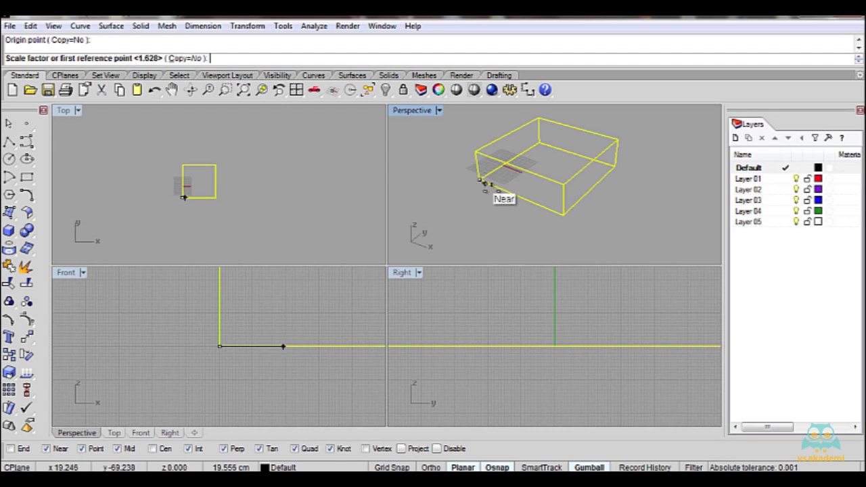
- Stretch the box along X to about 439 cm long, using the other end of the front base edge as first reference
click(562, 215)
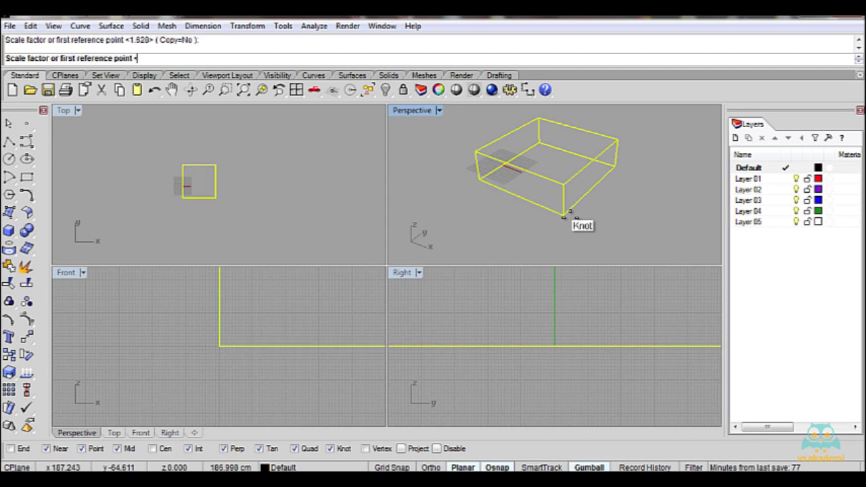
shift+right_drag(670, 230, 535, 185)
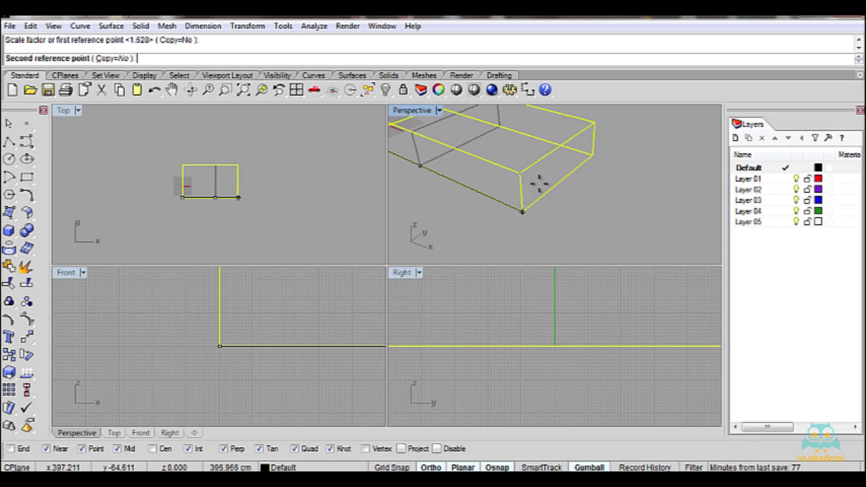
scroll(538, 185, down, 4)
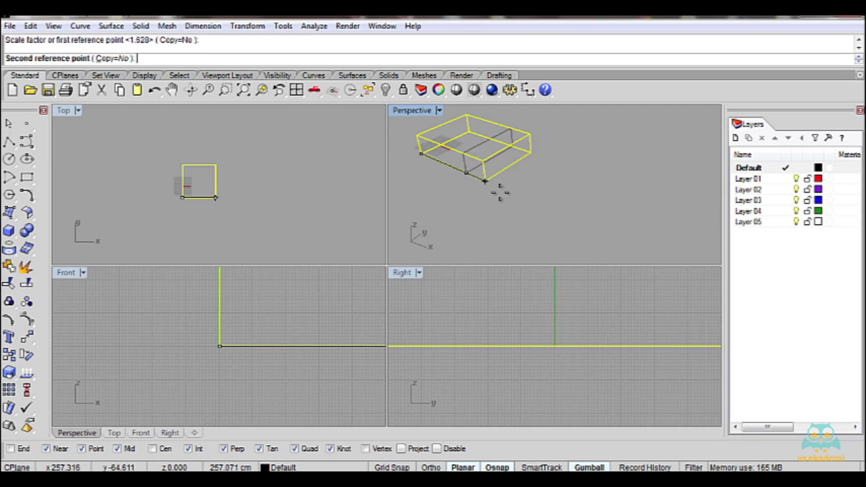
mouse_move(537, 228)
shift+right_down()
mouse_move(567, 230)
mouse_move(549, 220)
shift+right_up()
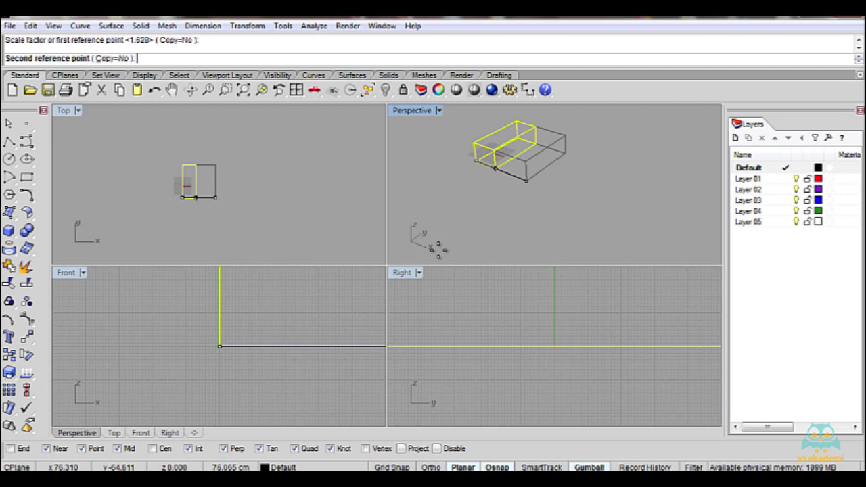
right_drag(629, 220, 616, 199)
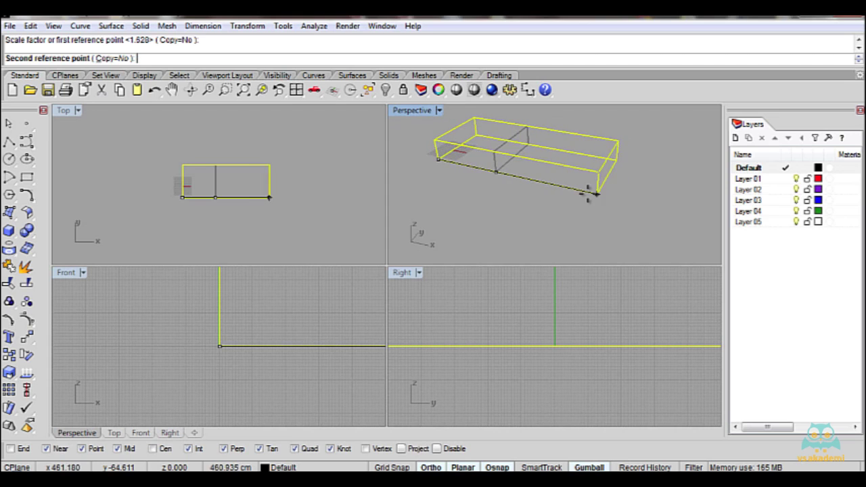
click(588, 192)
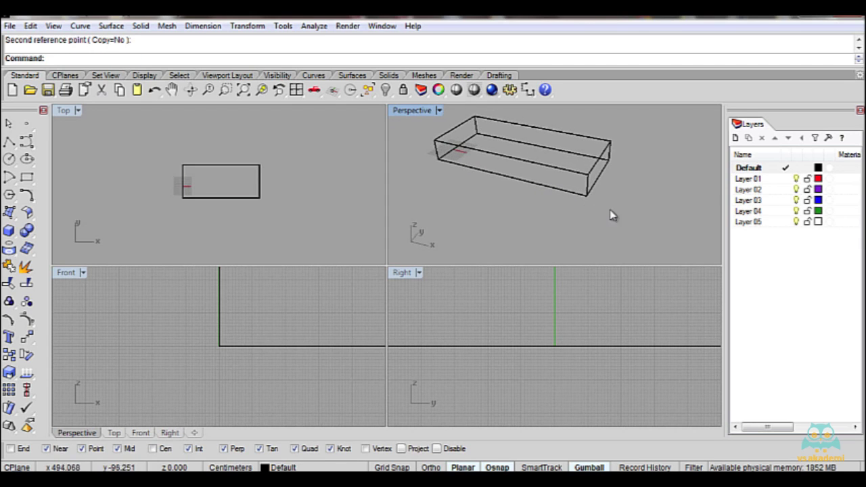
- Repeat Scale1D on the box with the front base corner at its far X end as the origin point
click(588, 194)
key(Return)
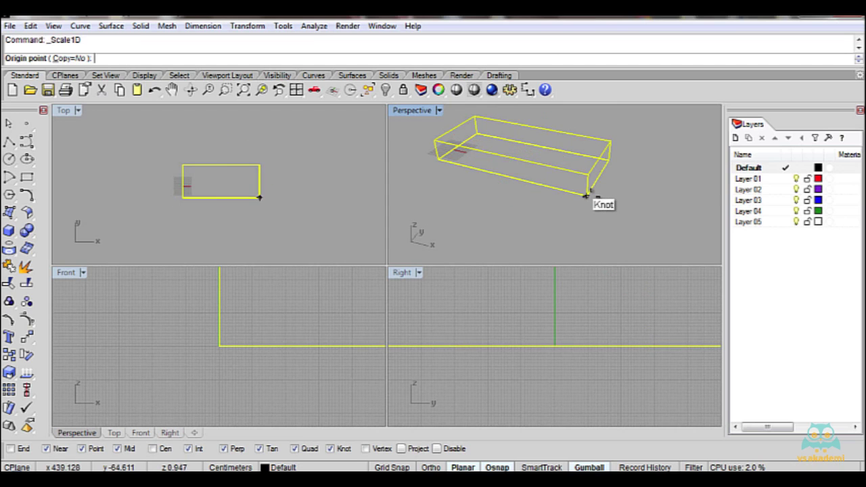
click(588, 195)
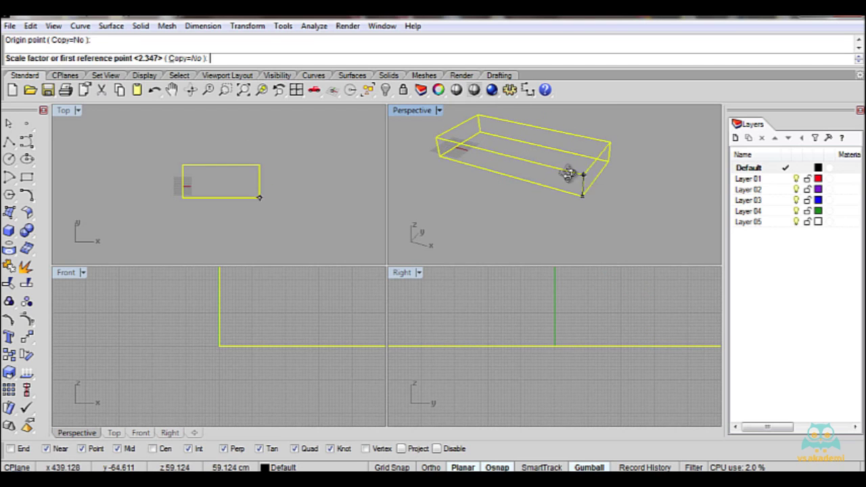
- Stretch the box's height using the top corner directly above the origin point as first reference and a freely placed higher point as second
scroll(518, 170, up, 4)
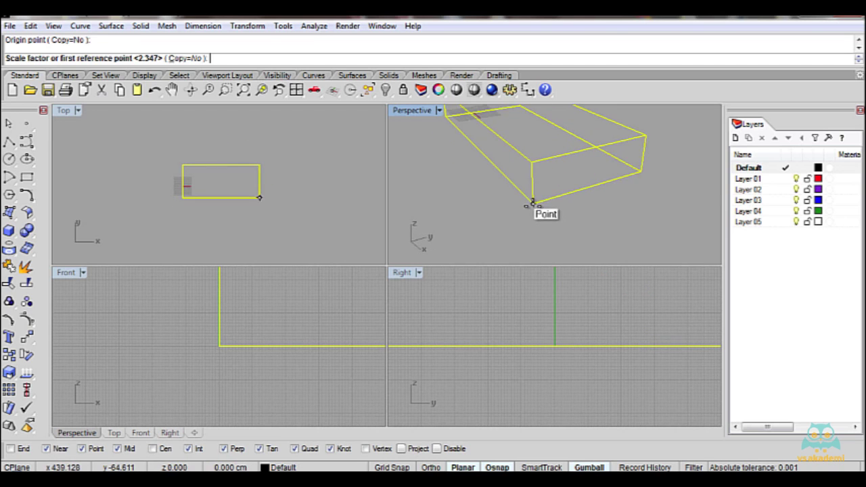
click(532, 161)
scroll(532, 162, down, 5)
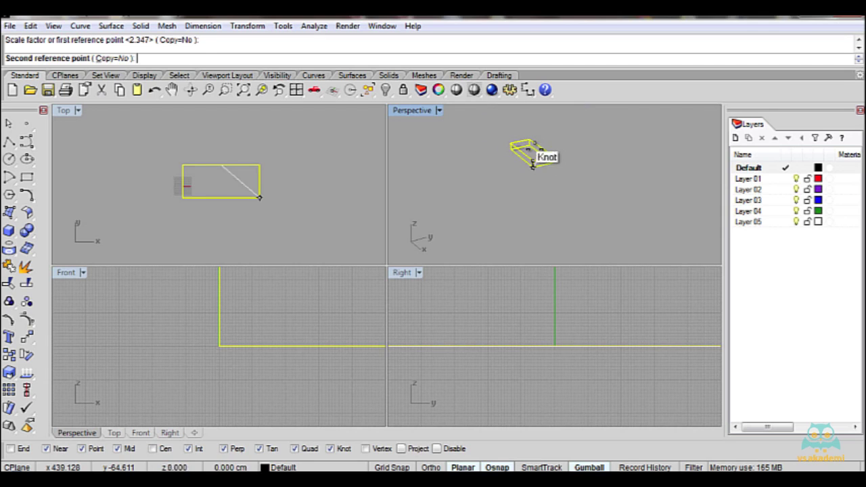
right_drag(595, 147, 473, 168)
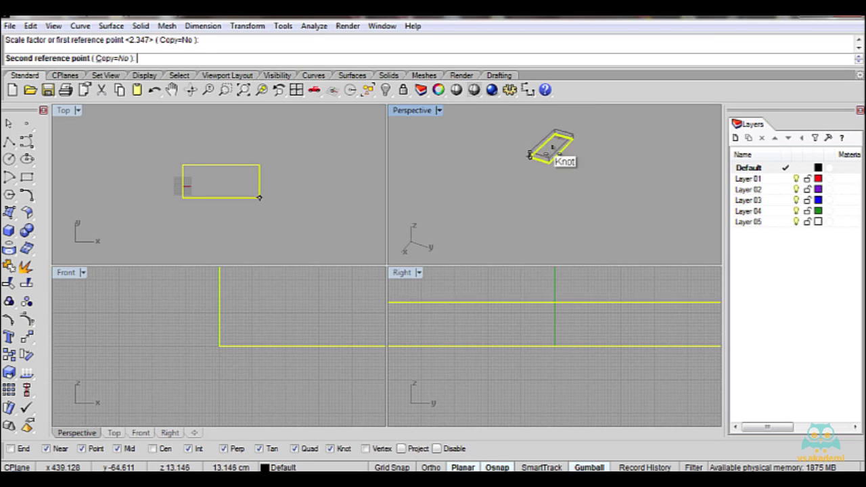
shift+right_drag(552, 156, 483, 162)
scroll(499, 169, up, 4)
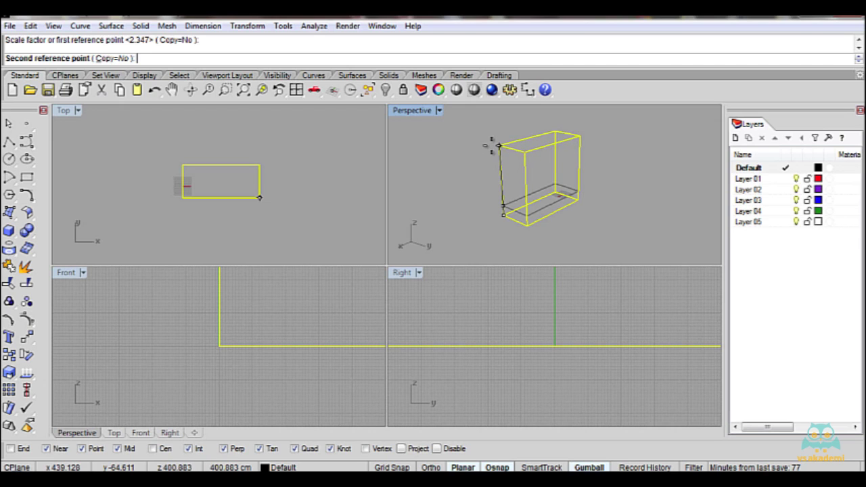
click(490, 179)
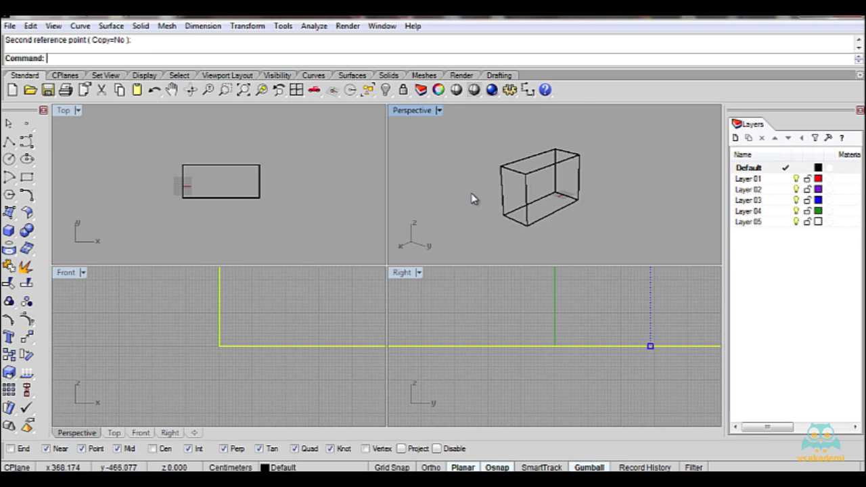
right_drag(475, 232, 424, 220)
- Open the set of scale command variants
click(13, 375)
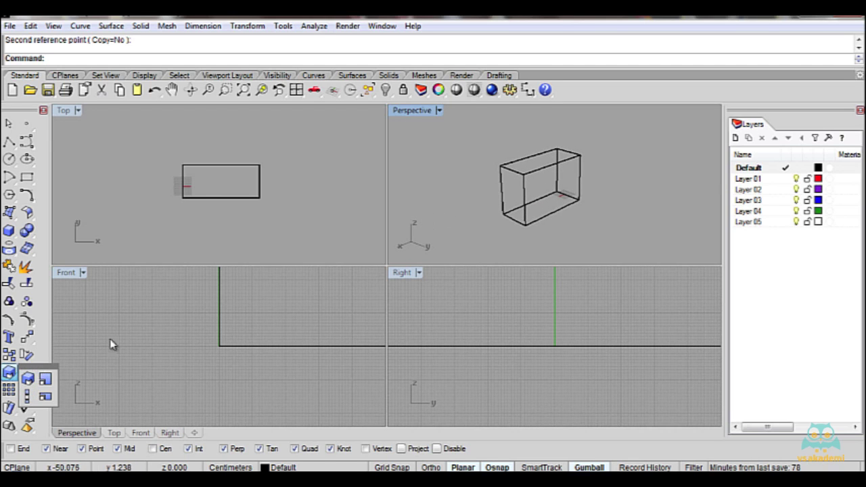